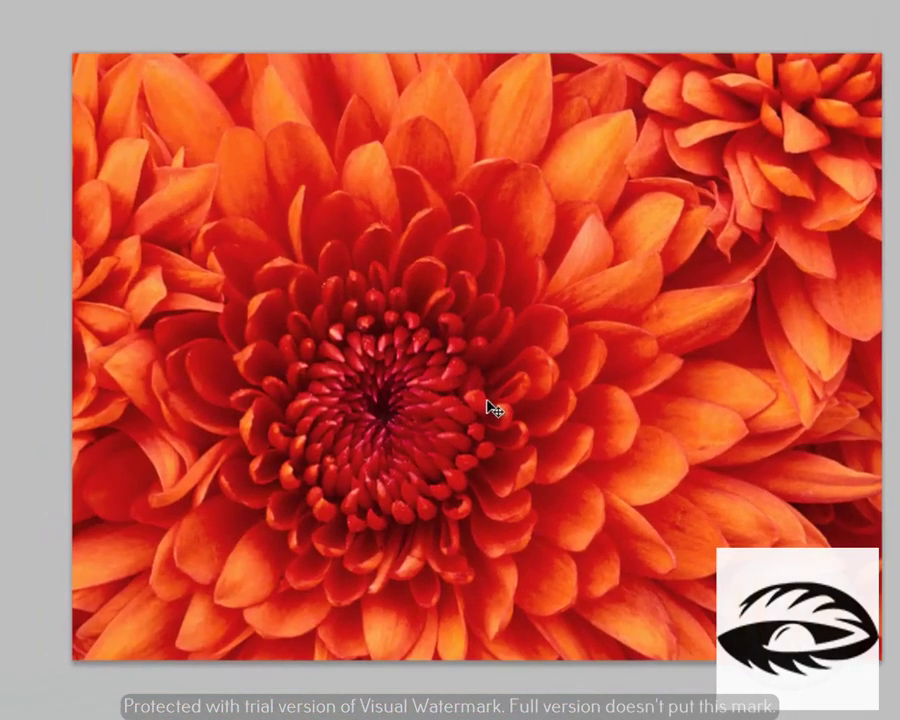
- Convert the locked Background of the chrysanthemum image into an editable layer named Layer 0
click(672, 140)
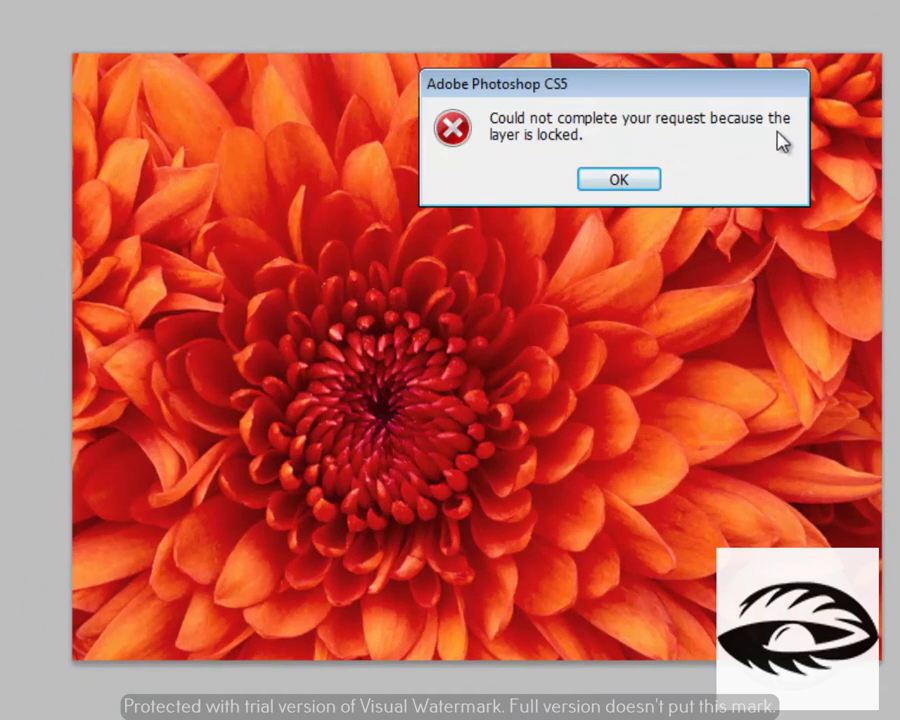
click(620, 181)
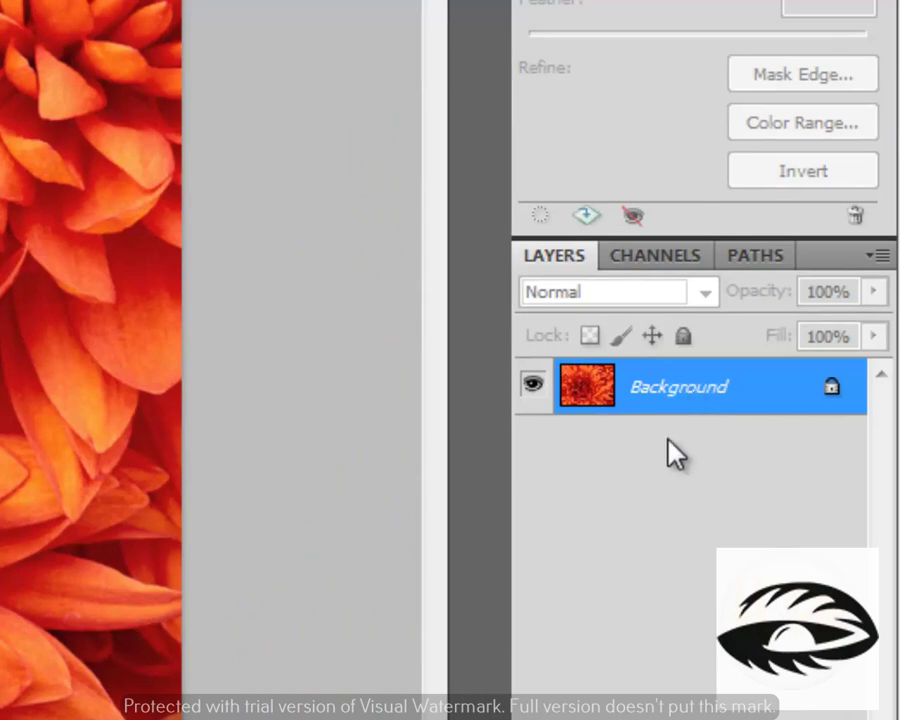
double_click(680, 390)
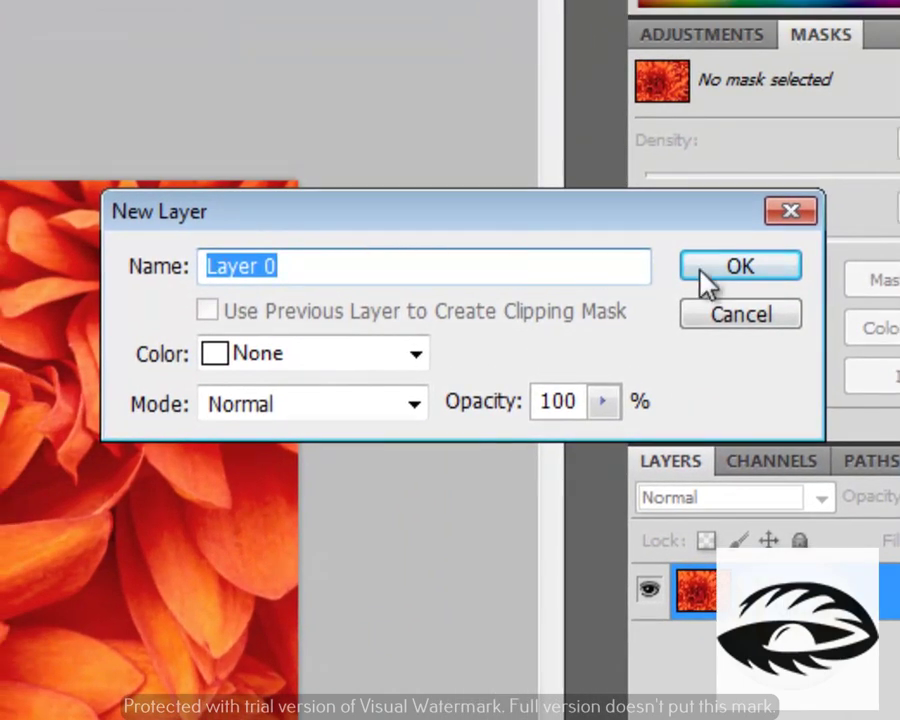
click(741, 266)
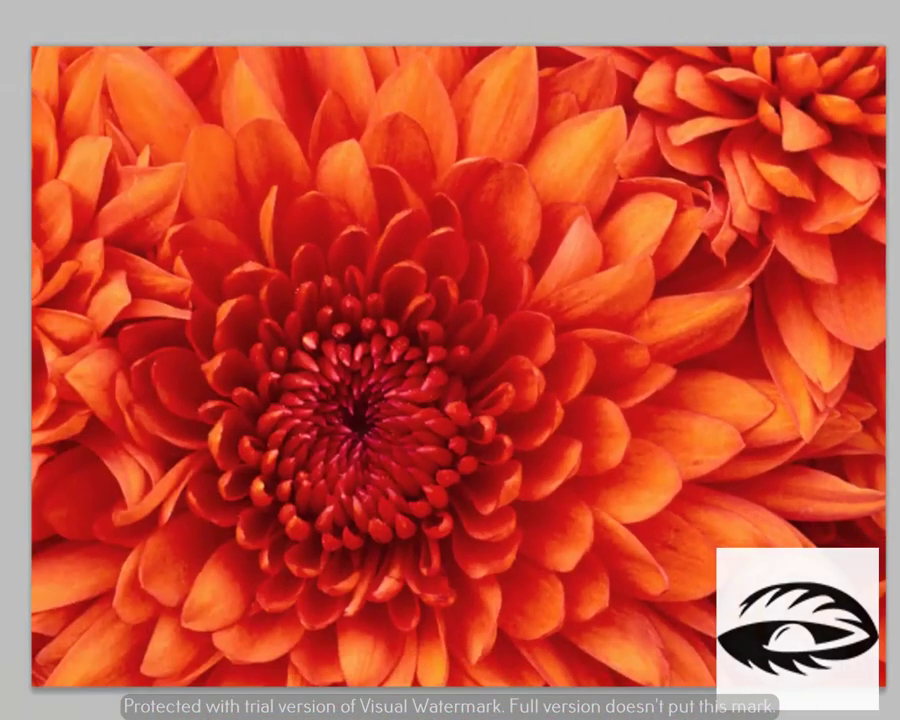
- Move the unlocked chrysanthemum layer around the canvas in several directions with the Move tool
drag(445, 257, 640, 53)
drag(635, 201, 645, 185)
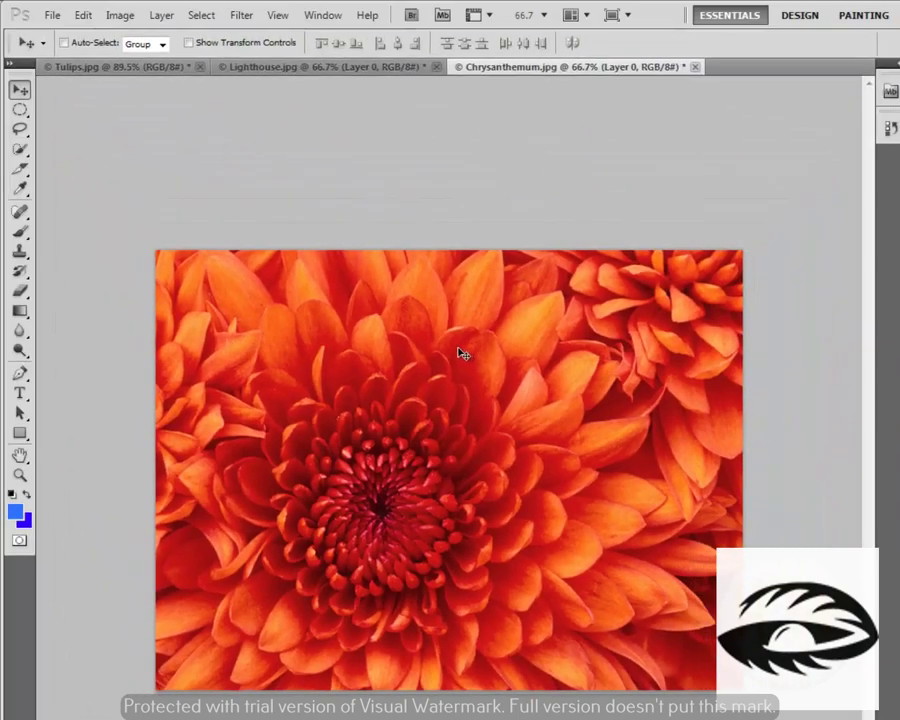
drag(463, 354, 543, 527)
drag(607, 584, 520, 364)
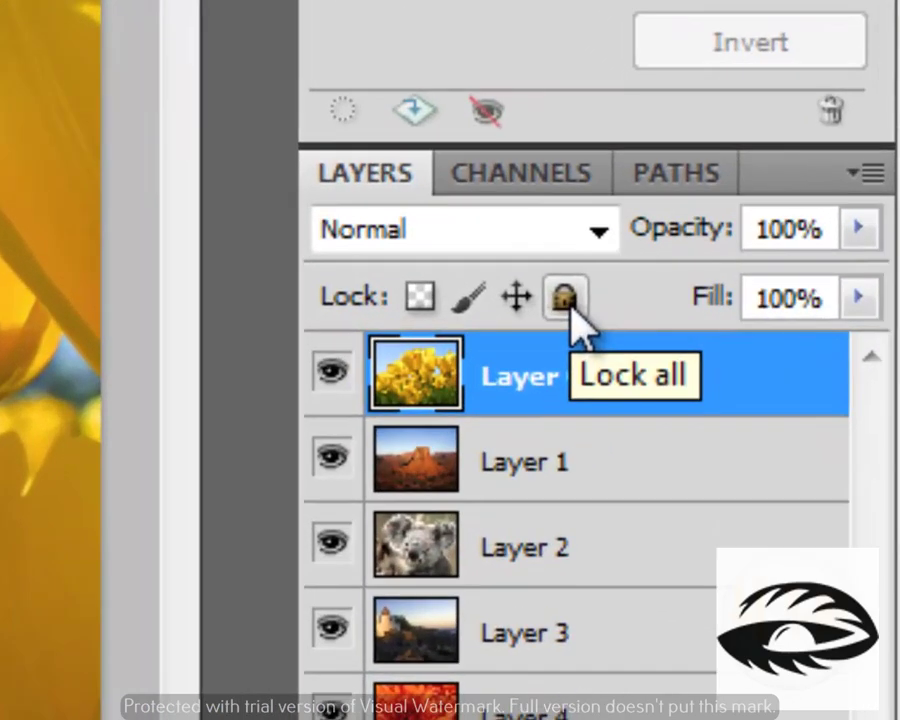
- Lock all attributes of the tulip layer, Layer 0, in Tulips.jpg
click(565, 298)
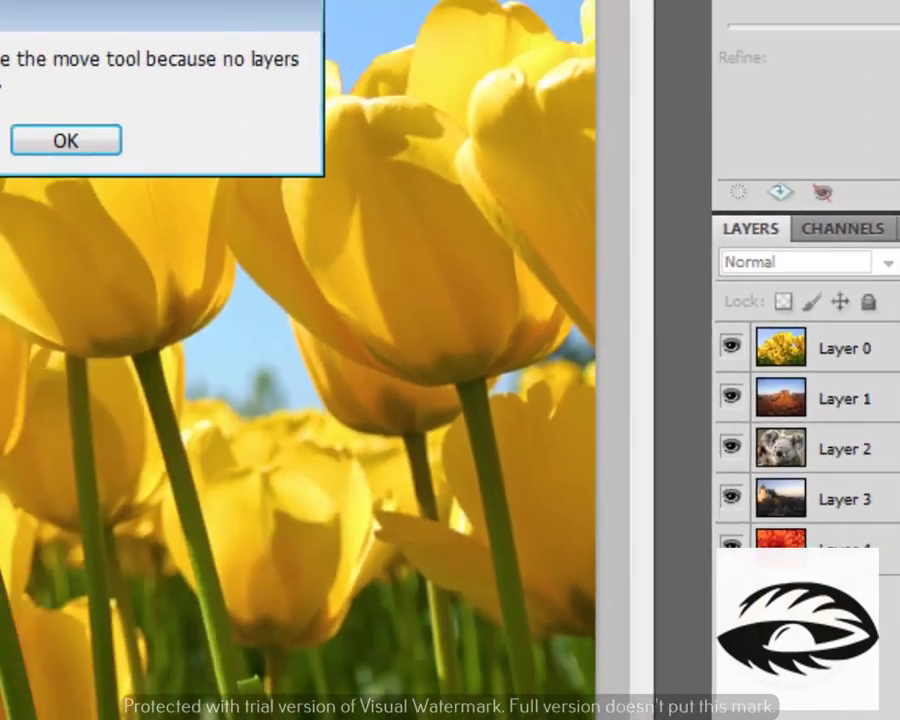
click(66, 140)
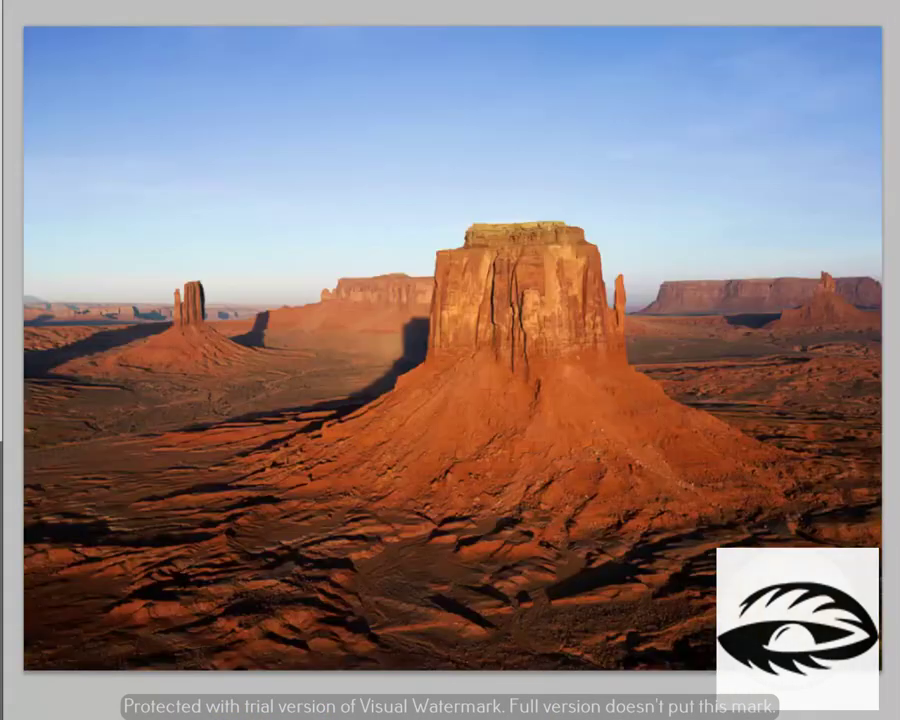
- Shift the desert layer to the left and slightly up, and the koala layer downward and slightly right
drag(409, 299, 505, 398)
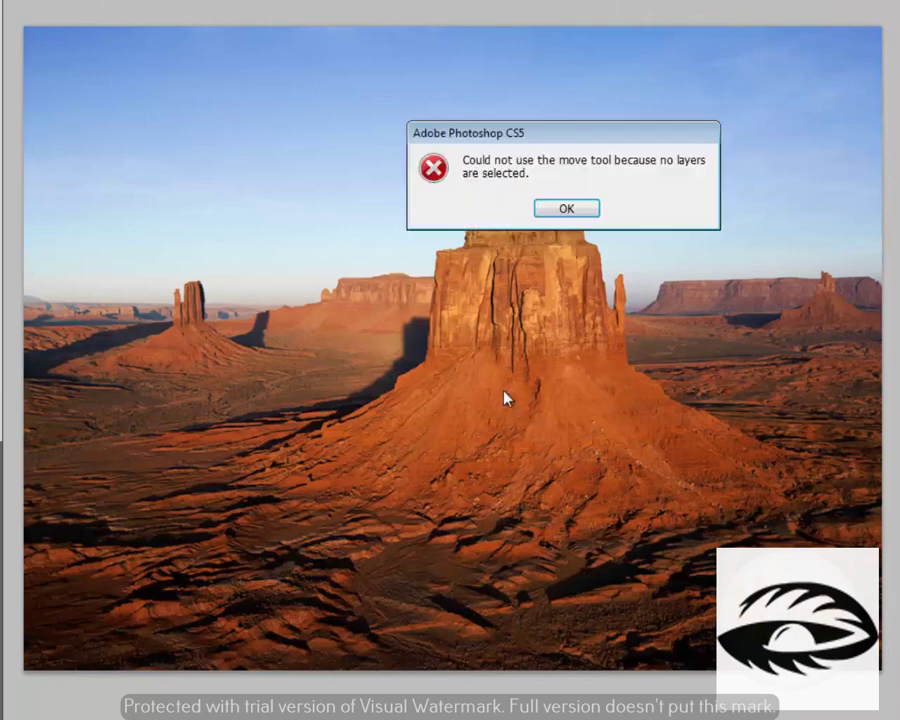
click(570, 211)
drag(432, 320, 213, 292)
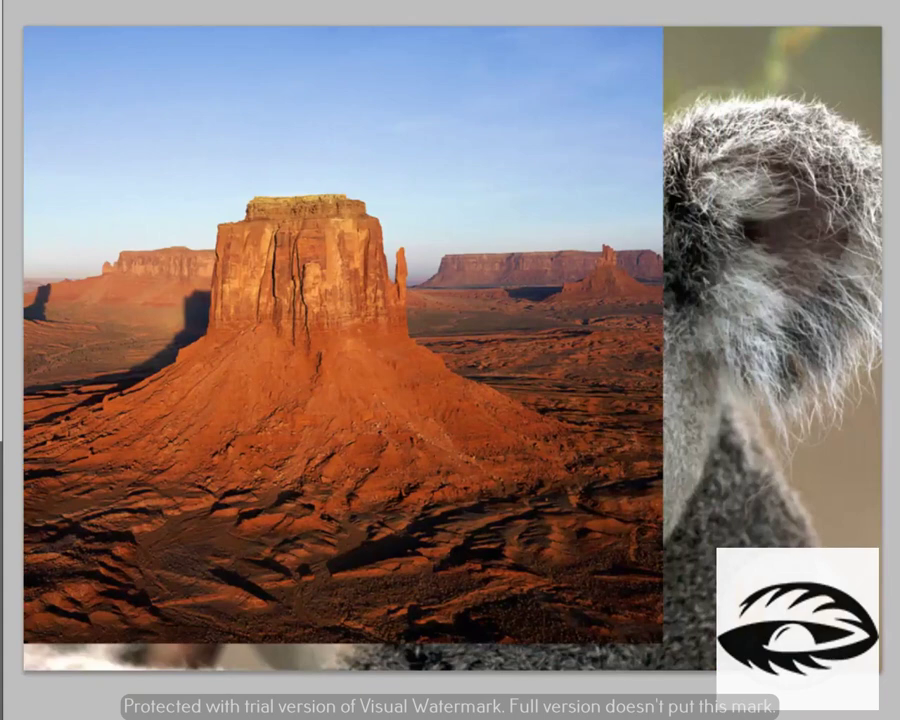
drag(780, 305, 828, 450)
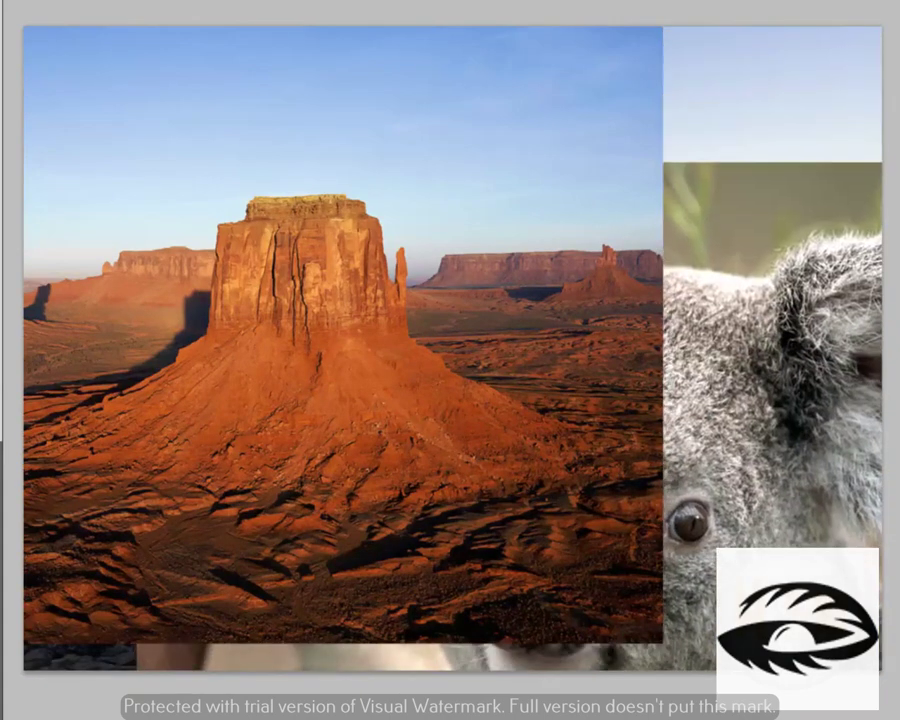
- Undo the layer moves and release the full lock on Layer 0
key(ctrl+alt+z)
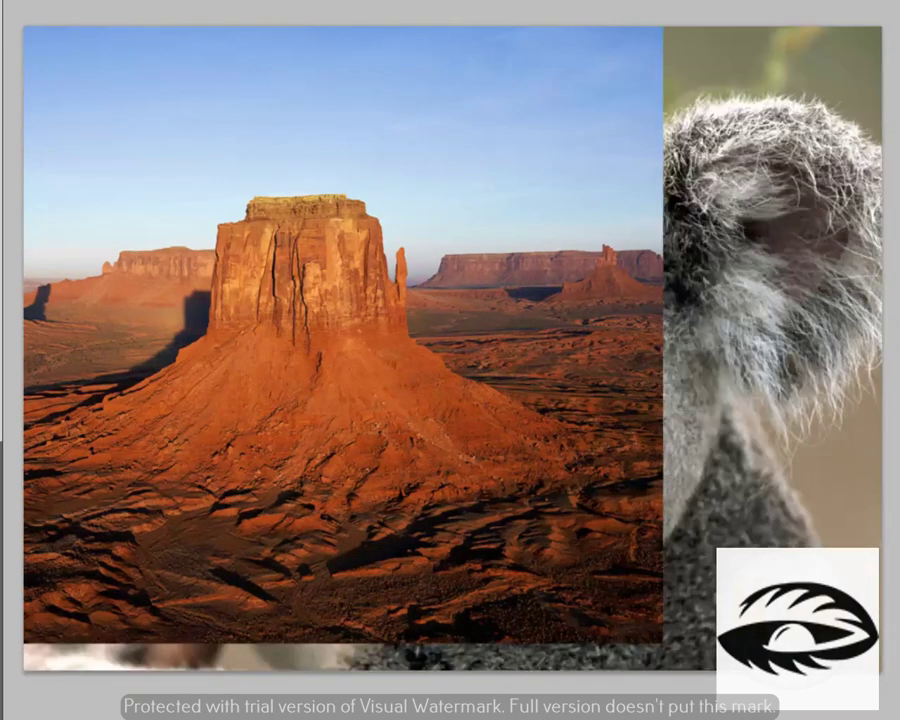
key(ctrl+alt+z)
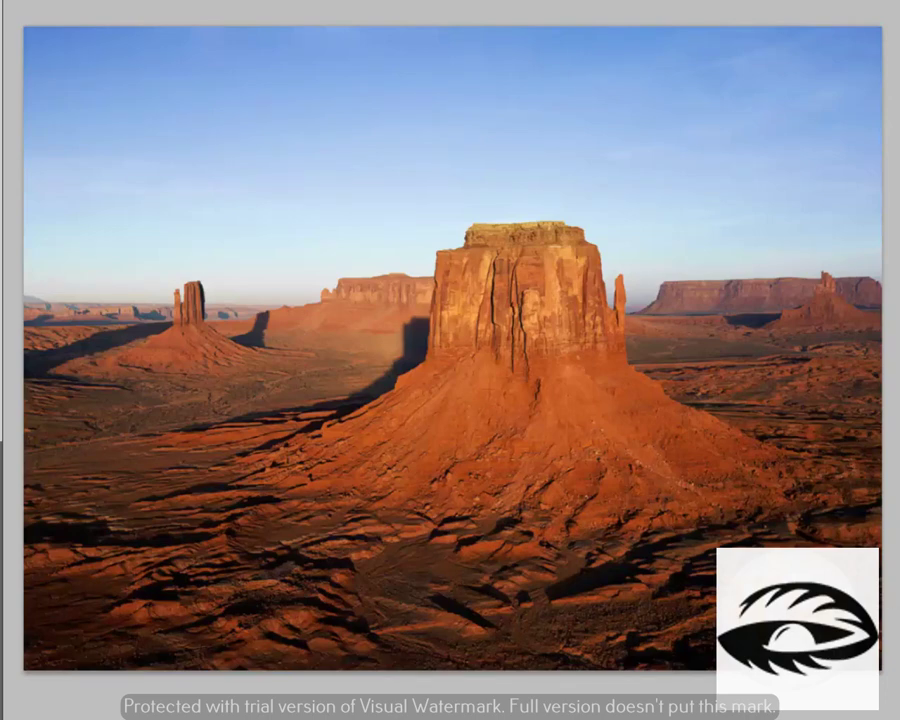
key(ctrl+alt+z)
key(ctrl+shift+z)
key(ctrl+alt+z)
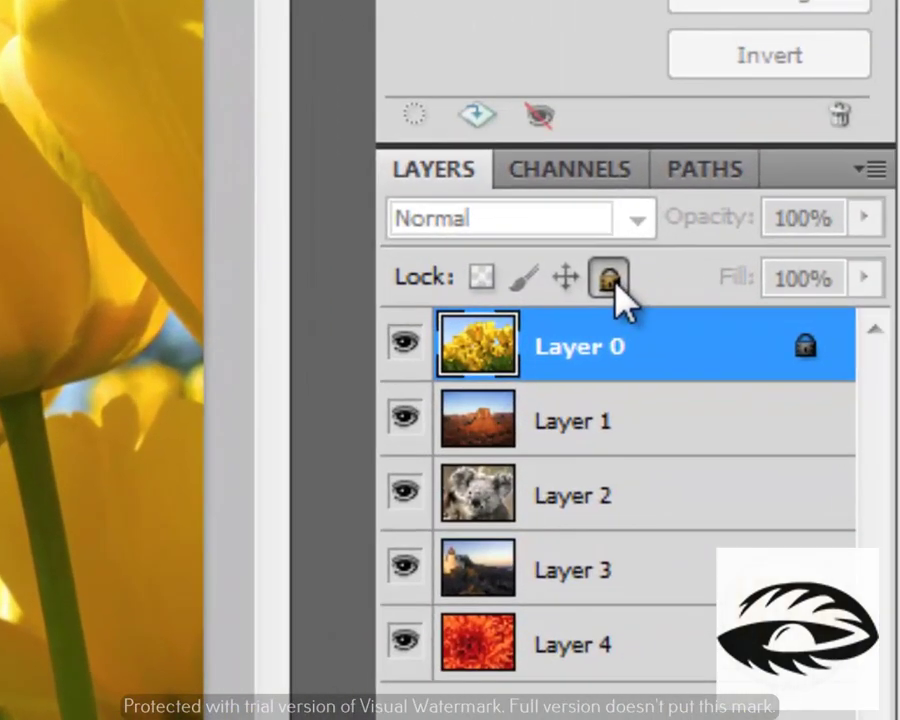
click(608, 279)
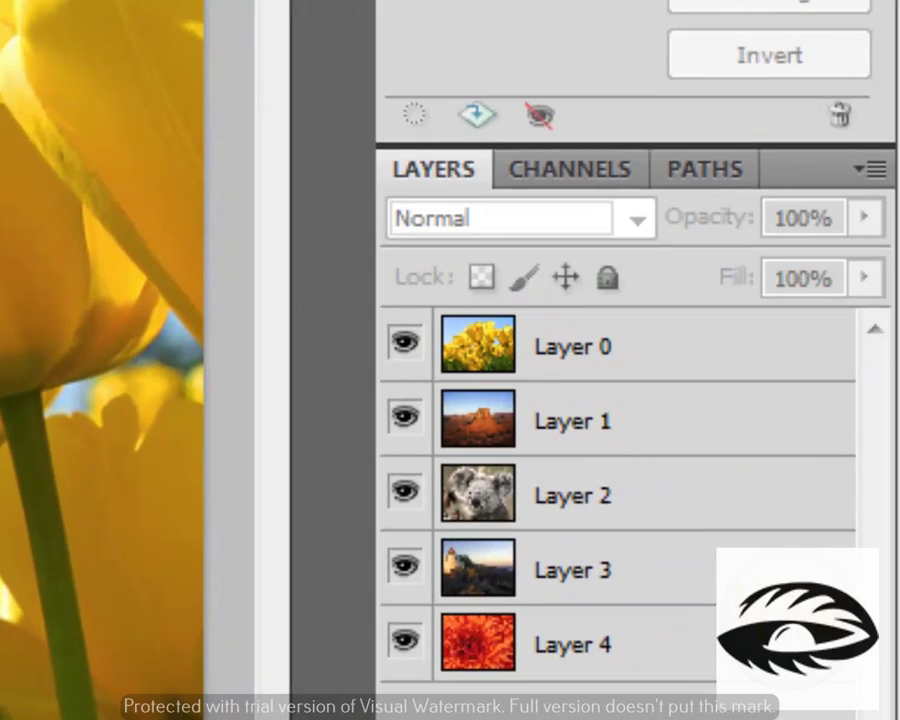
- Move Layer 1, the desert photo, above Layer 0 in the layer stack
click(563, 424)
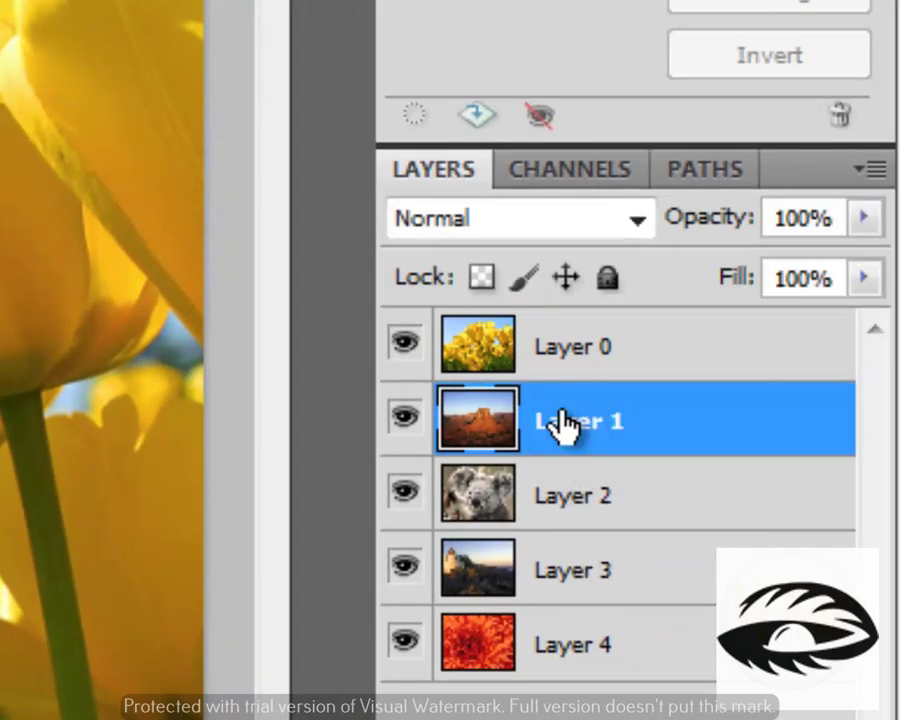
drag(597, 396, 608, 343)
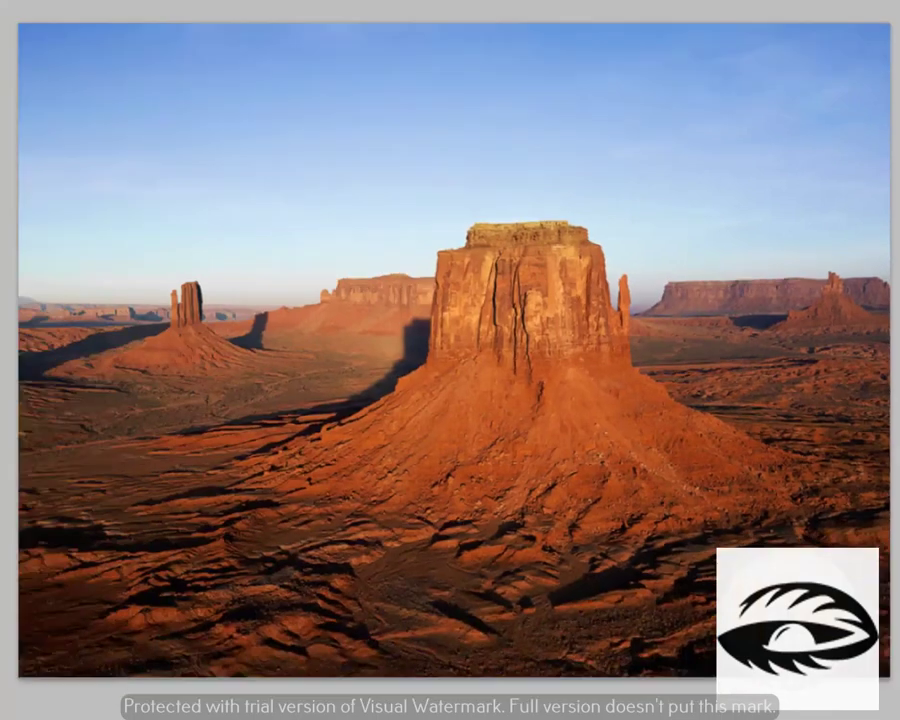
- Select the entire canvas and copy the desert image
key(ctrl+a)
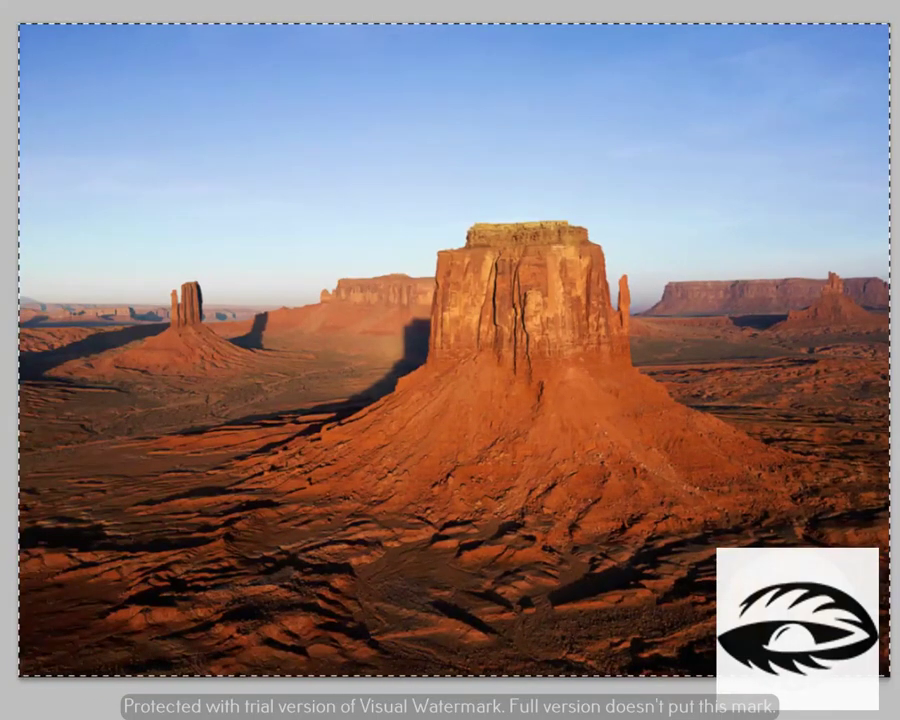
click(142, 39)
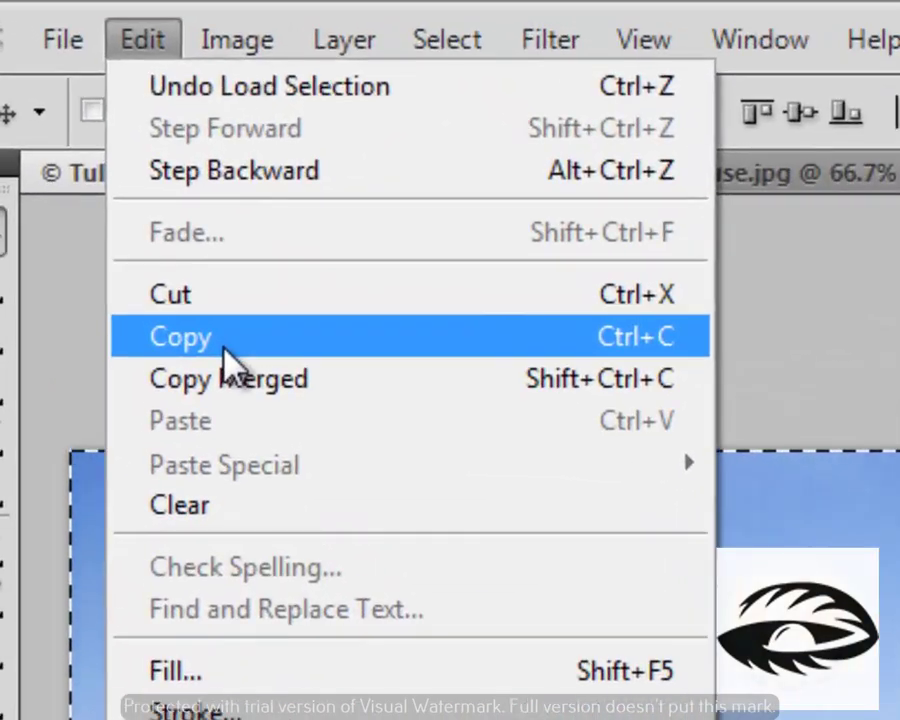
click(224, 348)
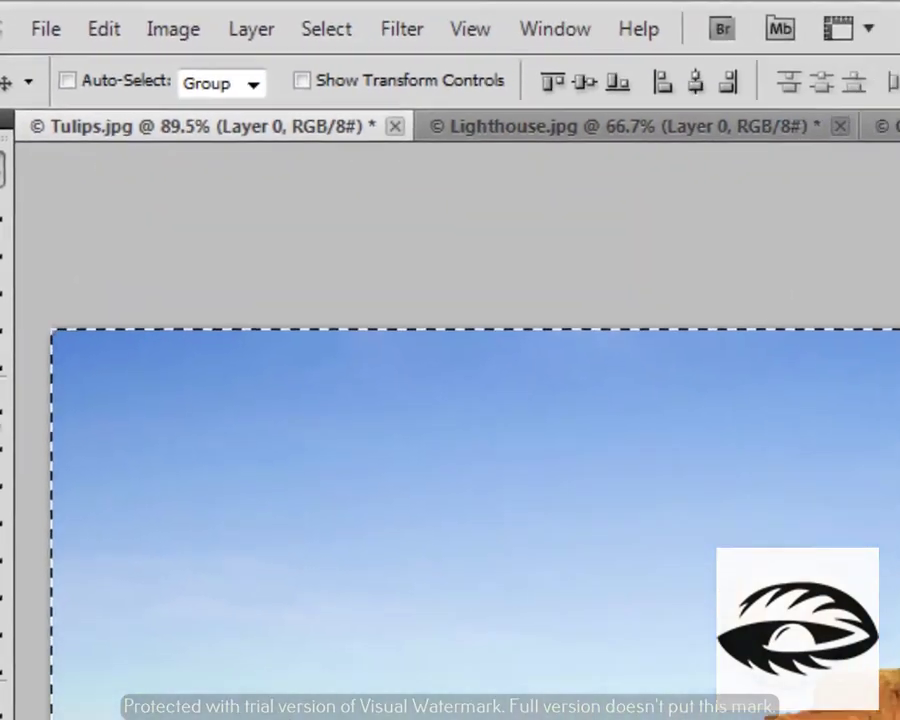
- Hide Layer 1 and paste the copied desert image as a new layer above Layer 0
click(746, 382)
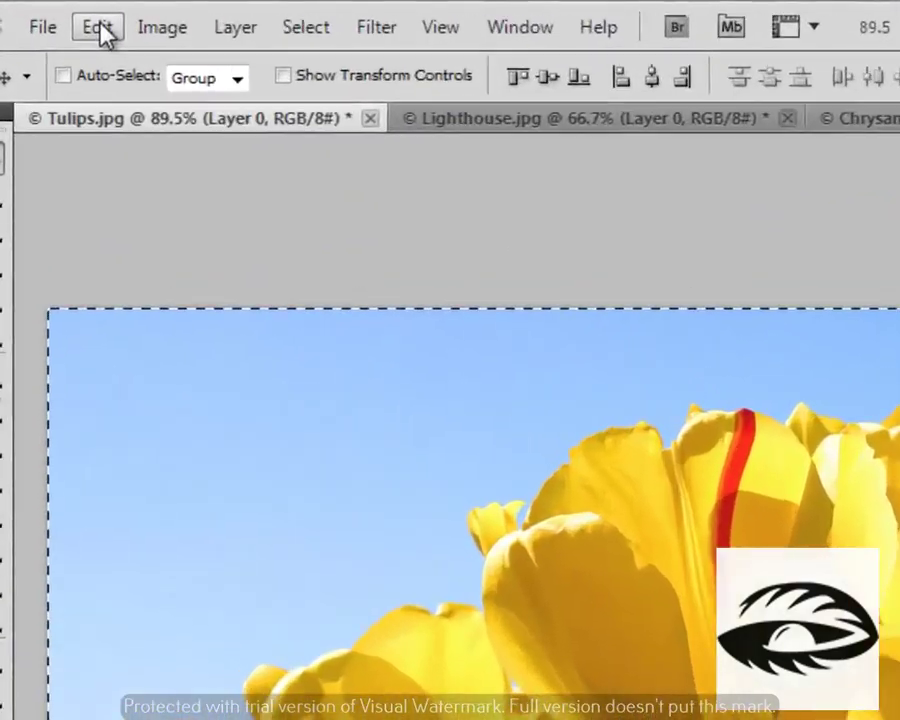
click(97, 27)
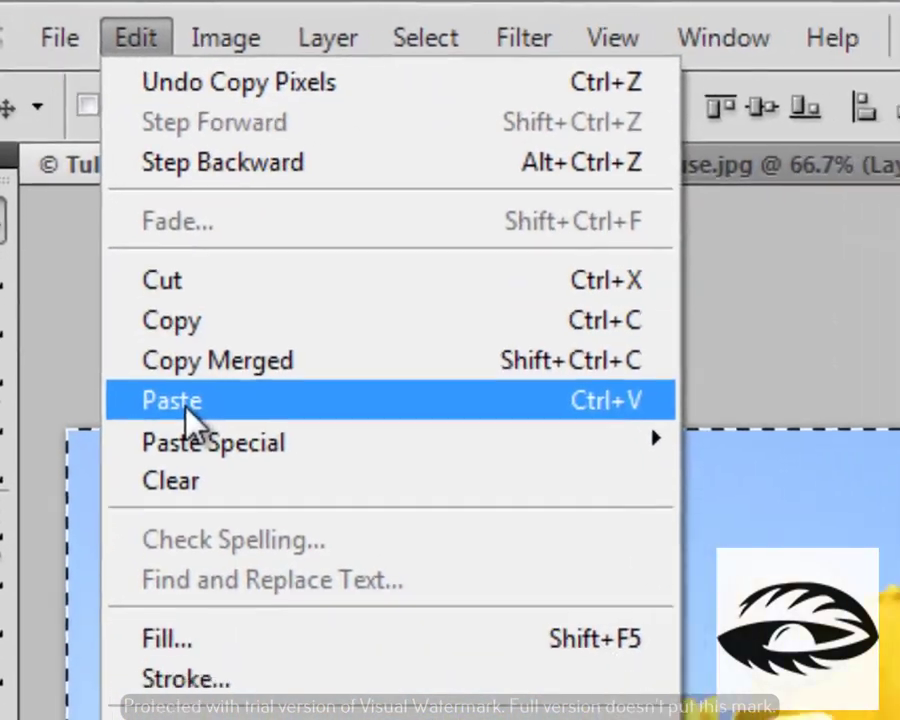
click(118, 268)
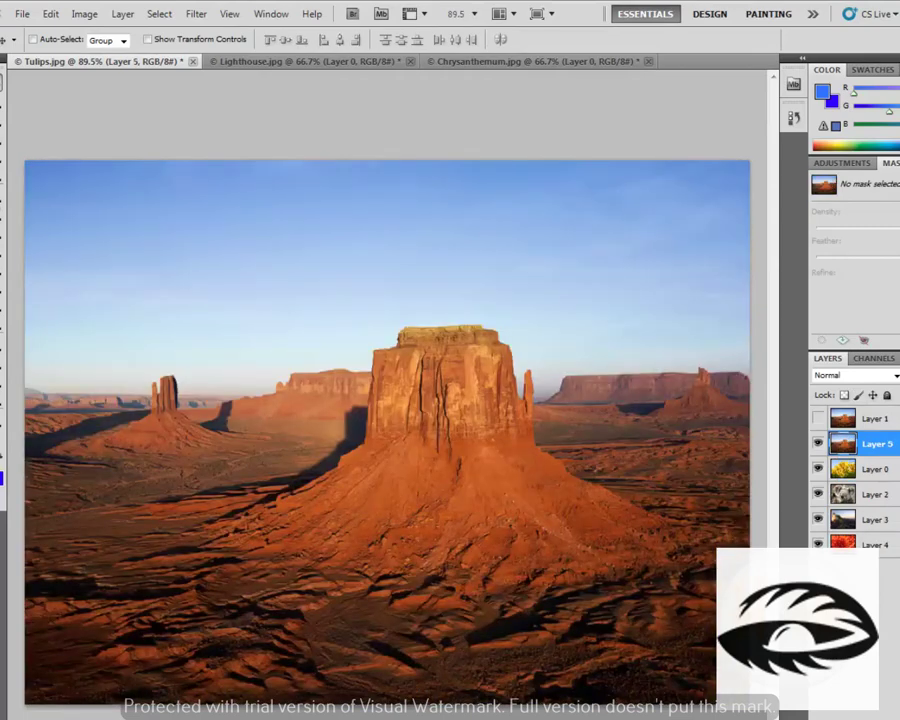
- Delete the pasted desert layer, show Layer 1 again and leave no layer selected
key(Delete)
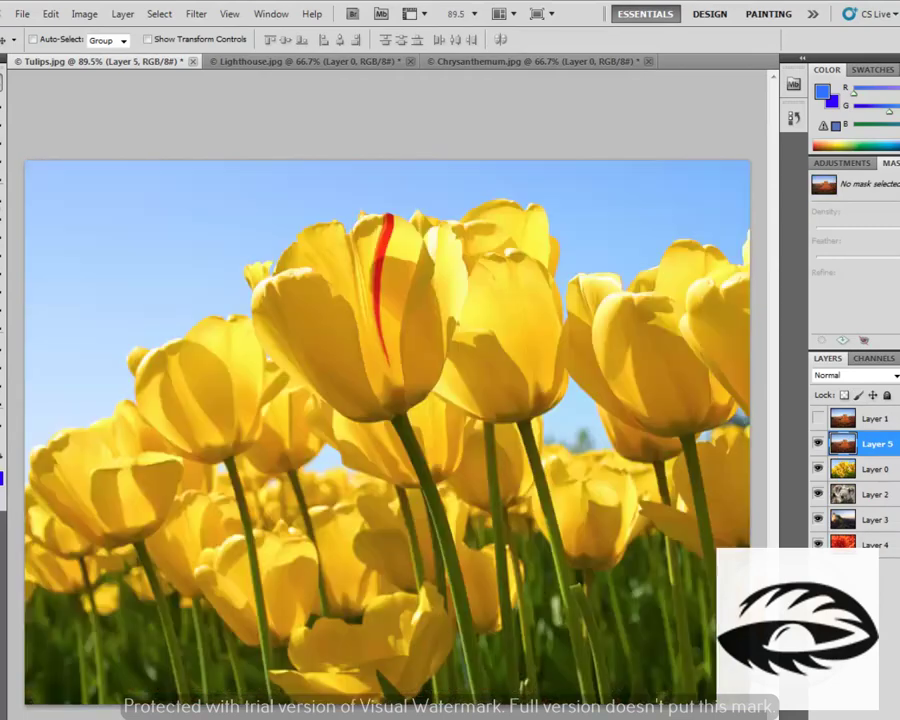
key(ctrl+a)
click(876, 419)
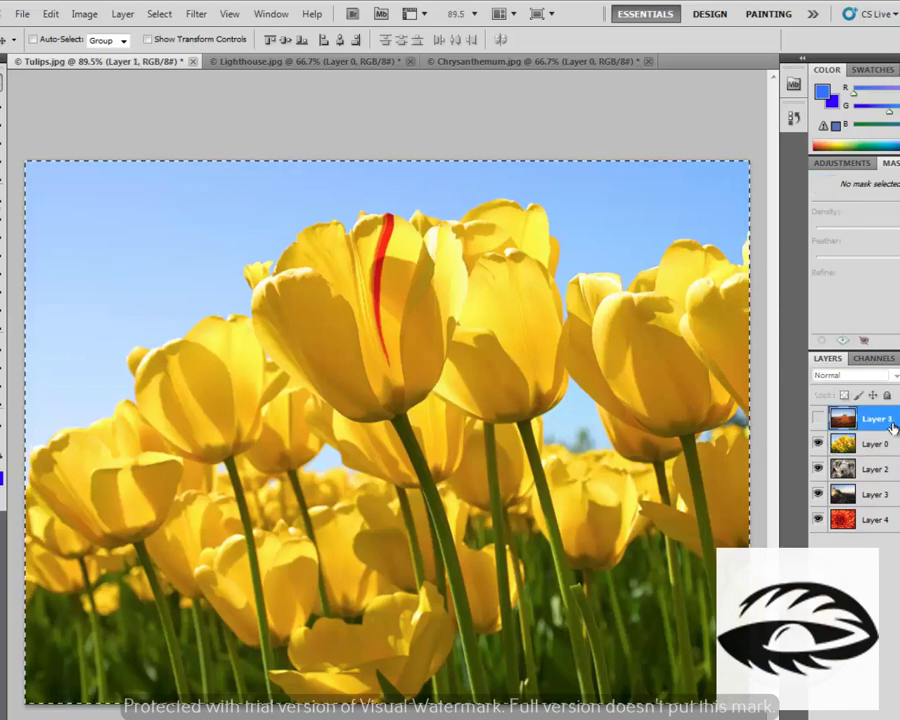
click(818, 419)
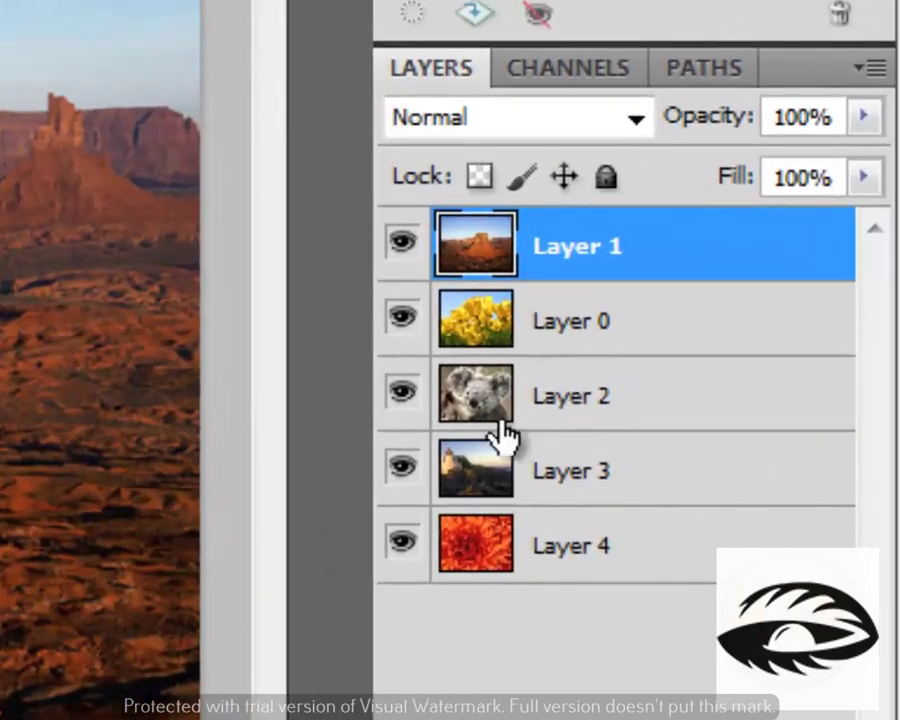
click(830, 602)
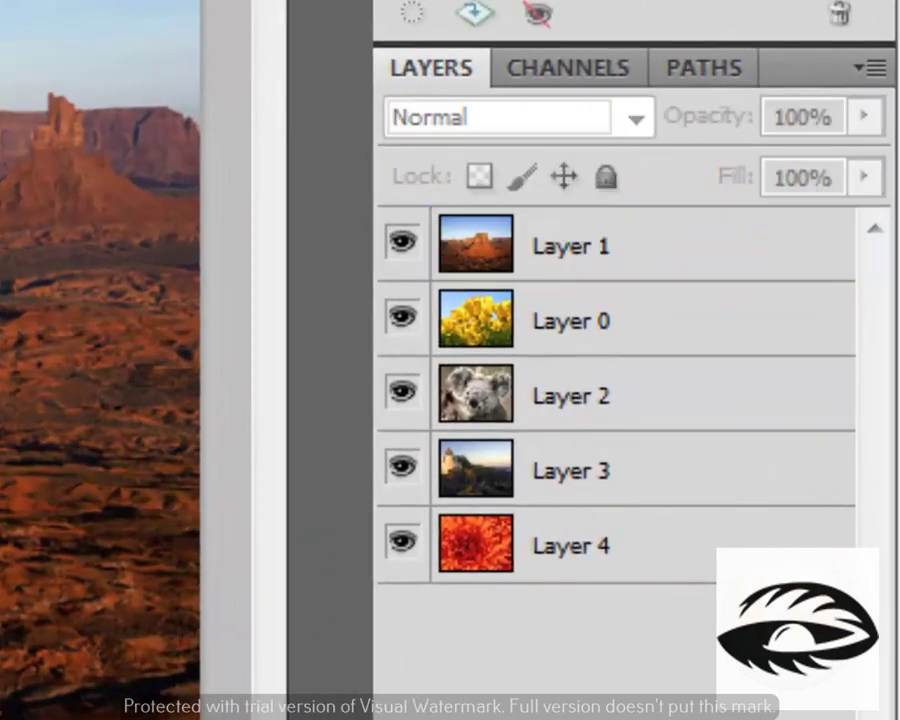
- Merge Layer 1 and Layer 0 into a single layer with Merge Layers
click(557, 265)
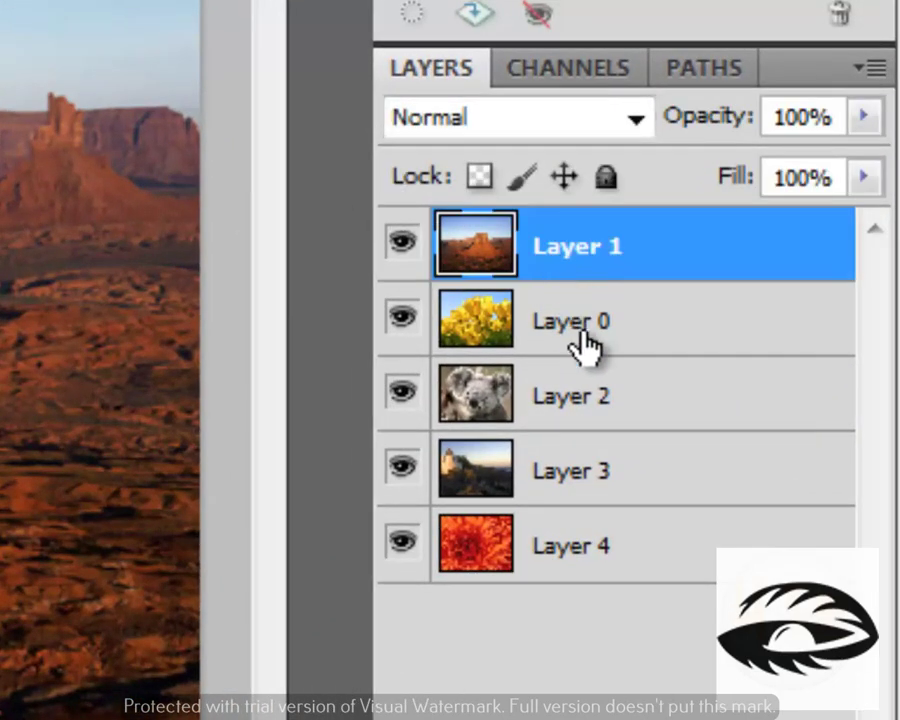
shift+click(580, 330)
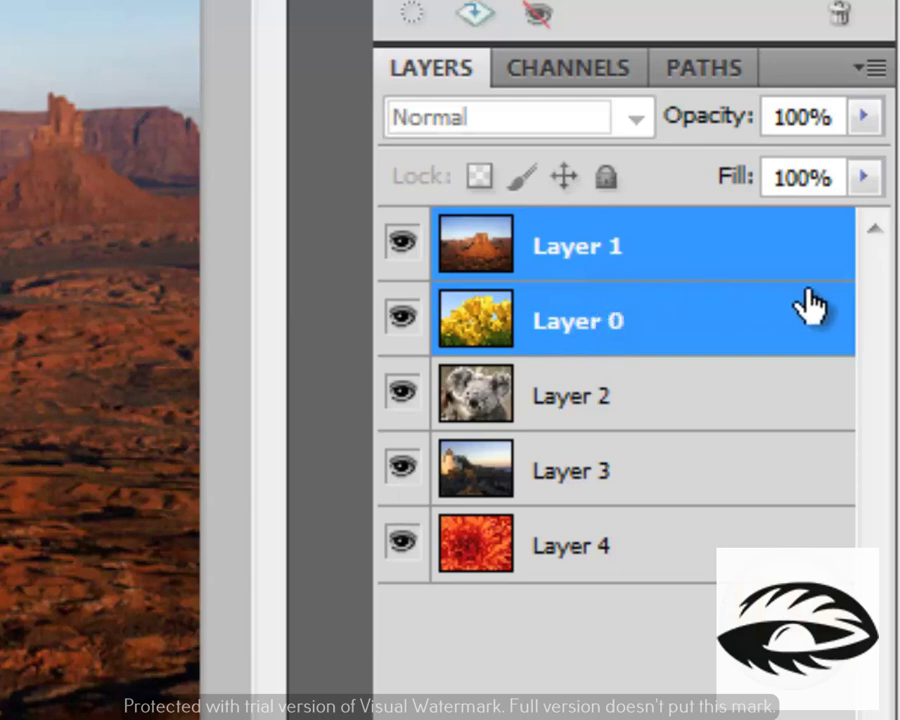
right_click(688, 252)
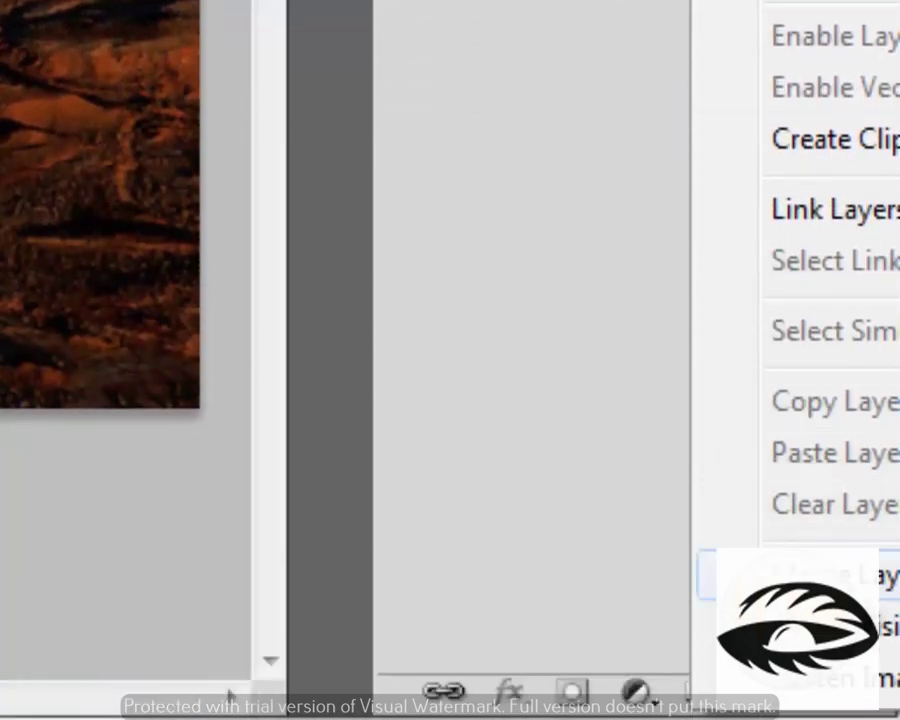
click(820, 576)
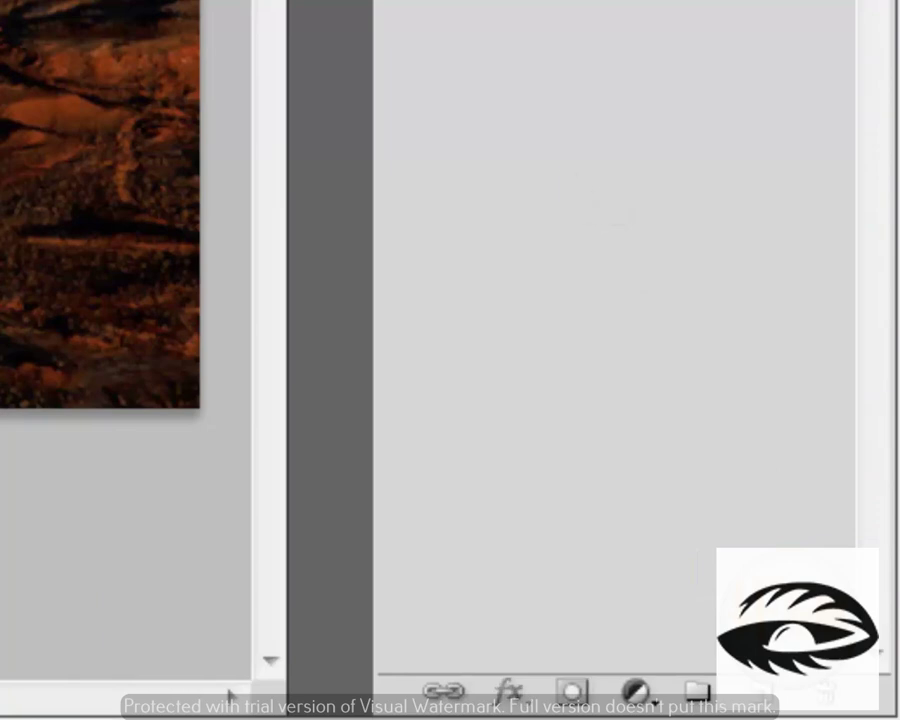
- Toggle the visibility of merged Layer 1 off and on repeatedly to compare it with the koala layer beneath
click(401, 240)
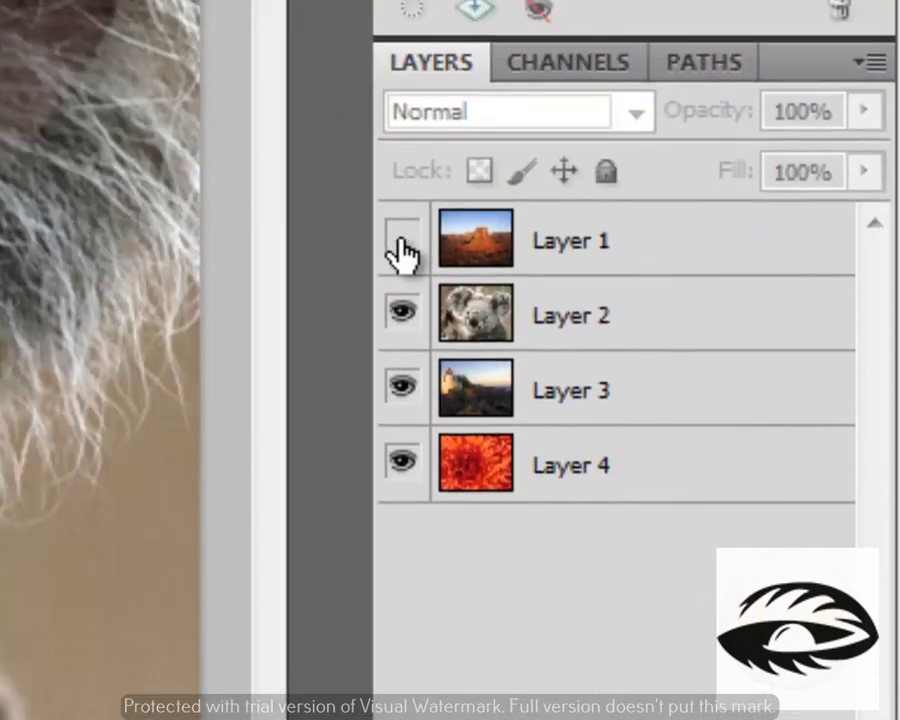
click(401, 240)
click(401, 240)
click(401, 240)
click(401, 240)
click(401, 240)
click(401, 240)
click(401, 240)
click(401, 240)
click(401, 240)
click(401, 240)
click(401, 240)
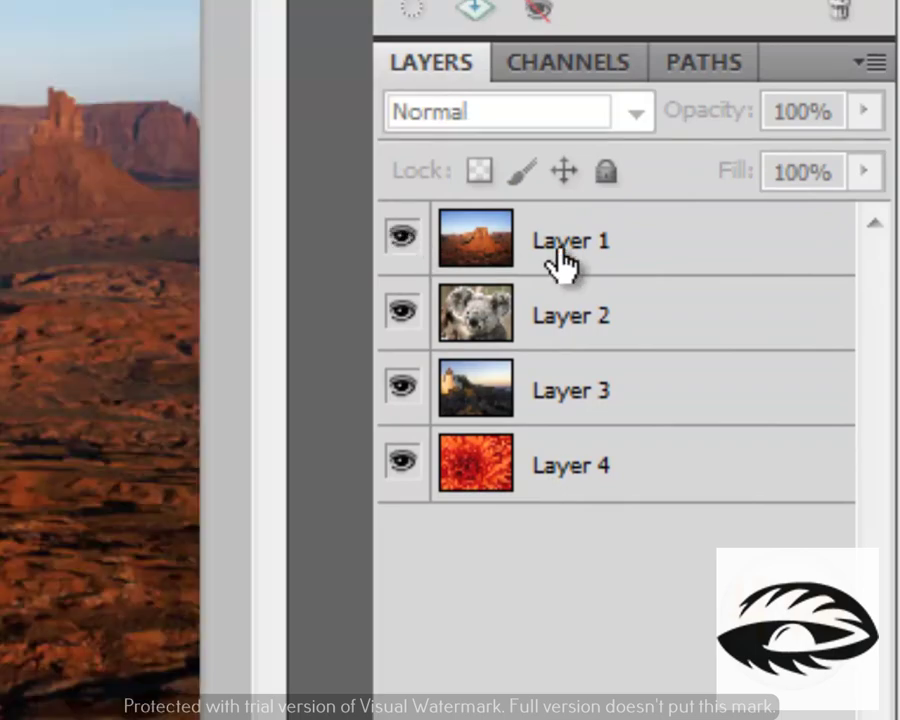
- Merge Layer 1 down into the koala layer, Layer 2
right_click(607, 245)
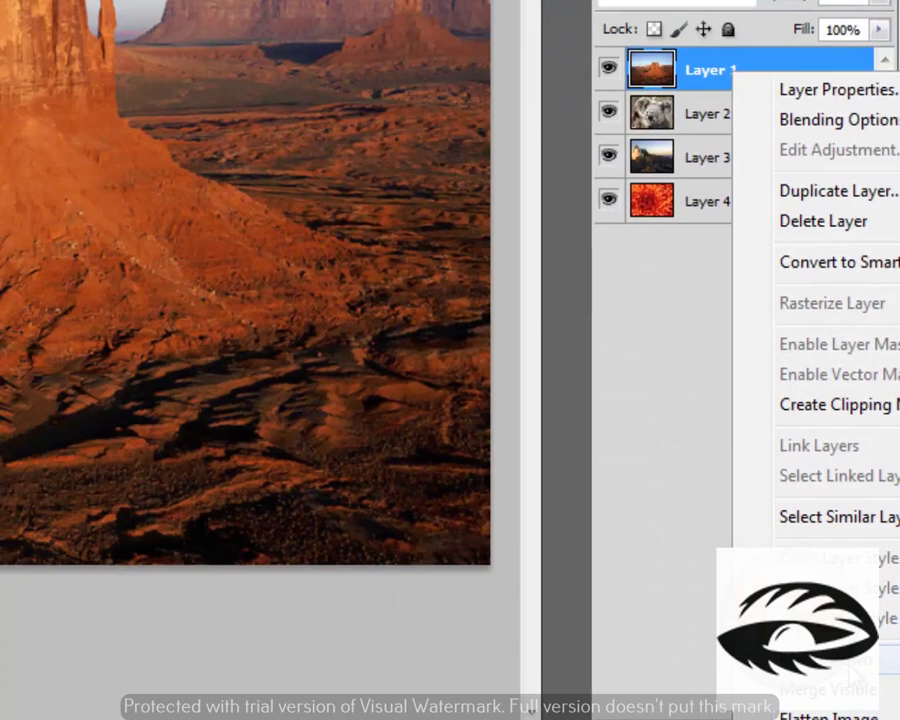
click(660, 615)
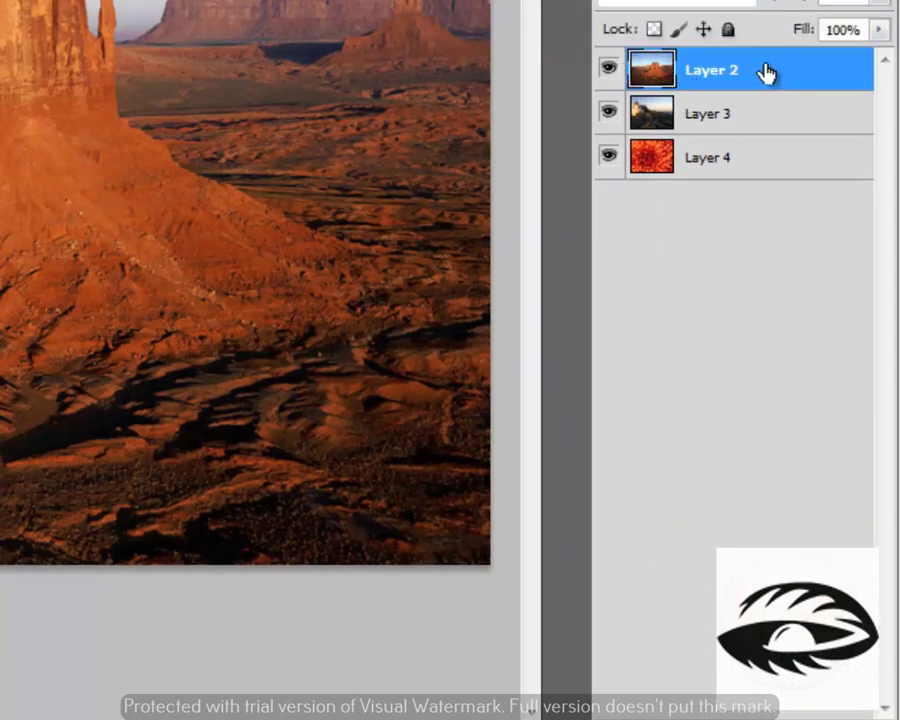
- Deselect the layers and toggle the visibility of merged Layer 2 to compare it with the coastal Layer 3 beneath, leaving all layers shown
click(768, 292)
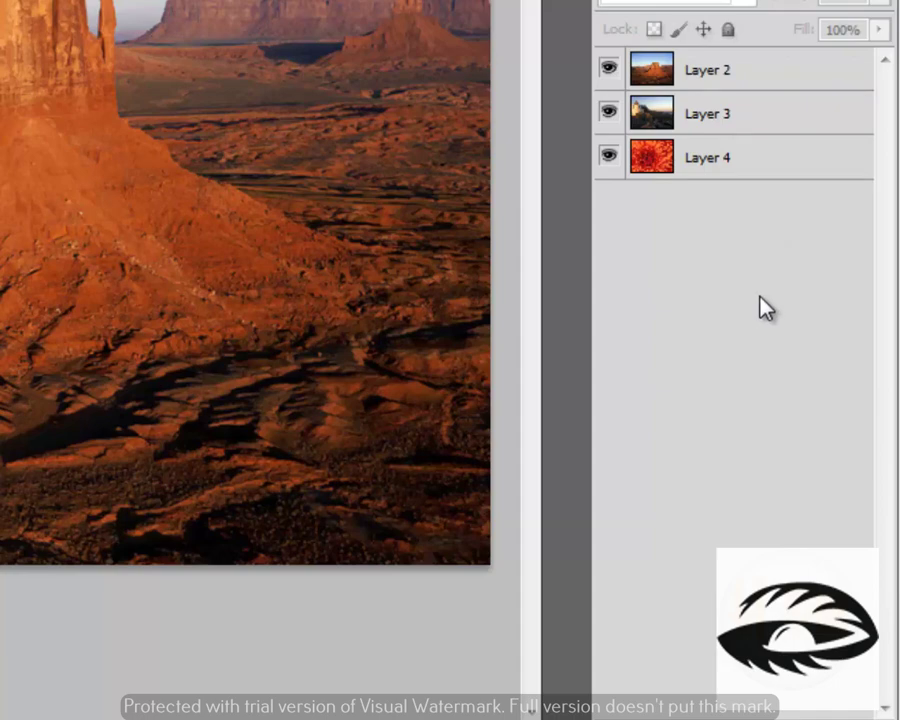
click(608, 71)
click(608, 71)
click(608, 71)
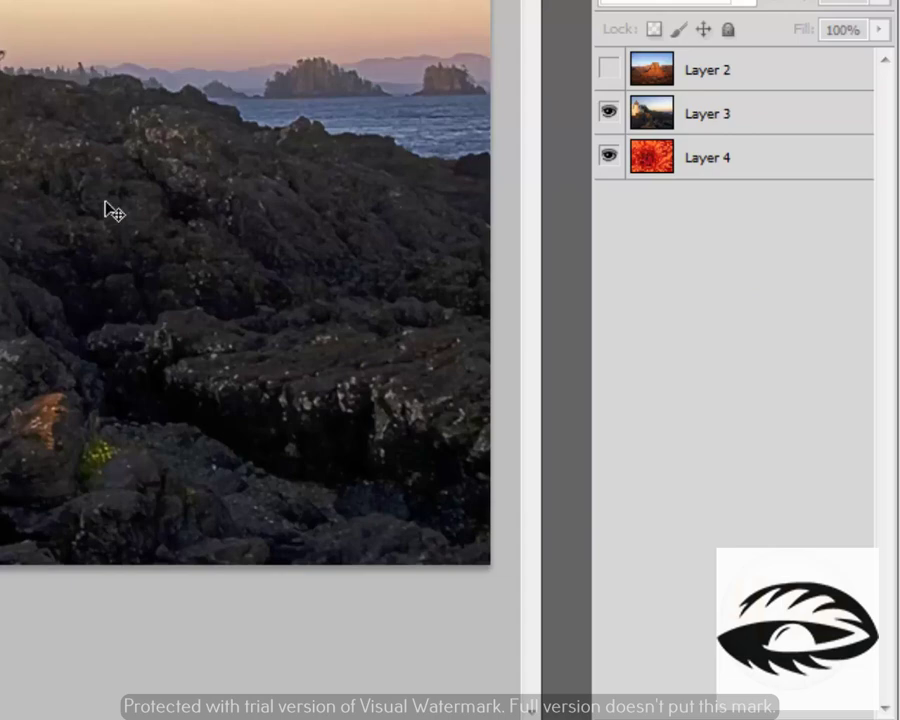
click(608, 113)
click(608, 70)
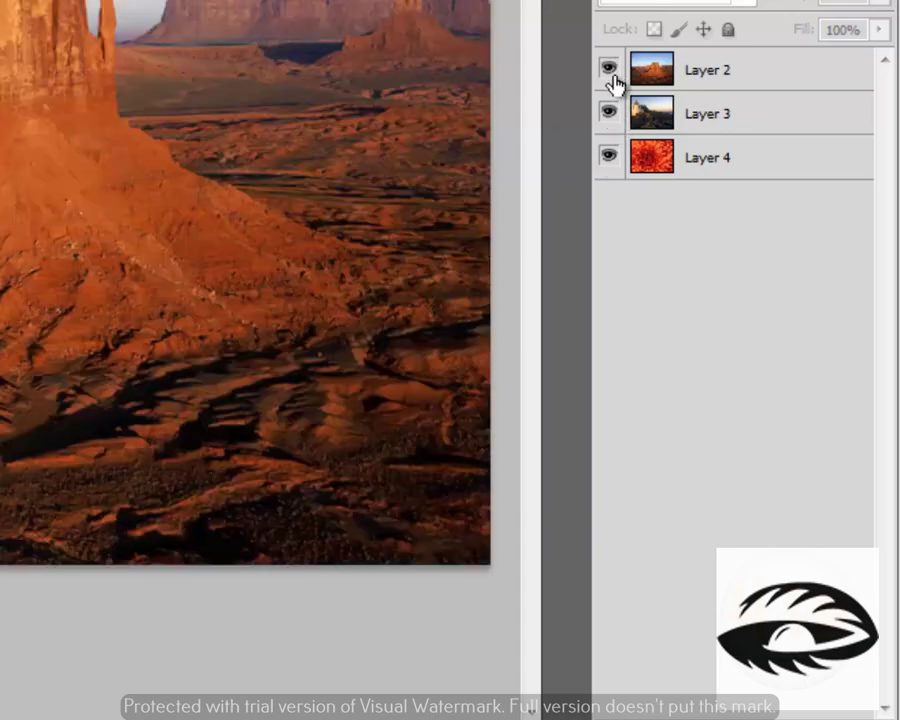
- Merge Layer 2 down into Layer 3 and leave no layer selected
click(695, 72)
right_click(752, 74)
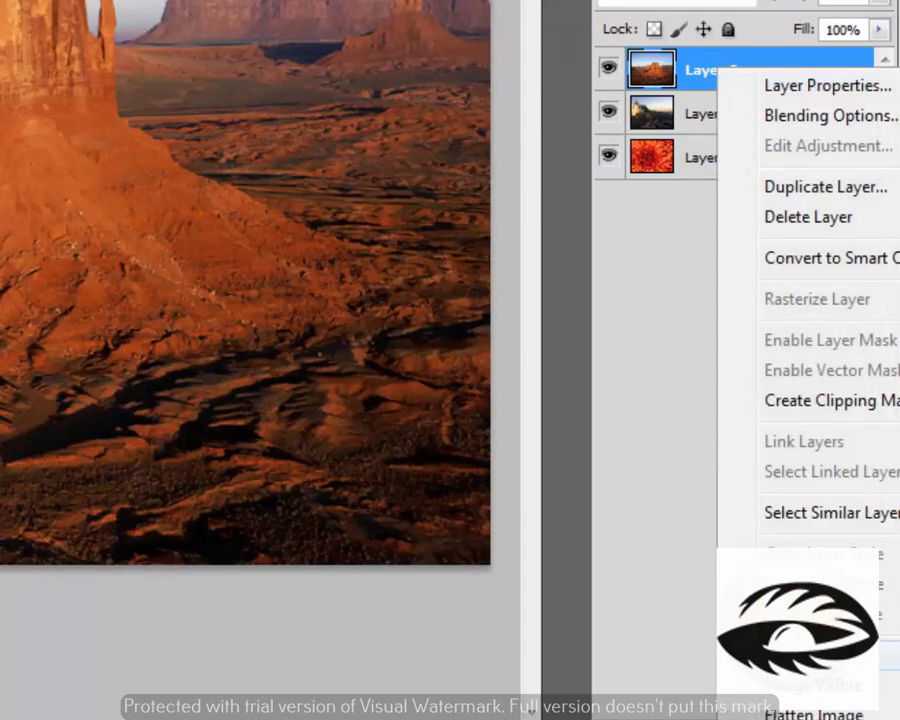
click(810, 655)
click(618, 410)
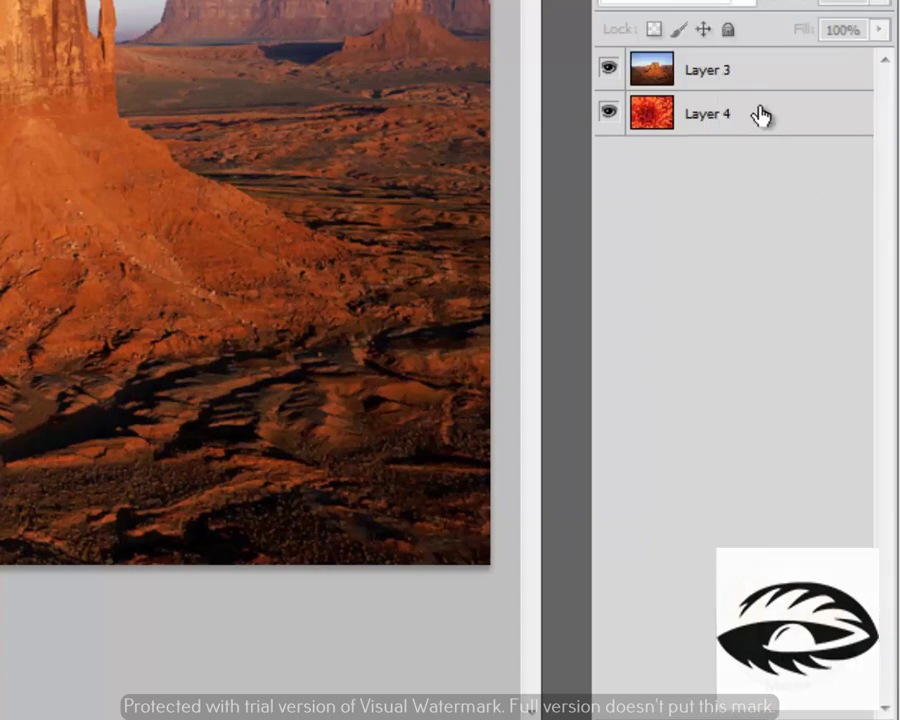
- Toggle the visibility of merged Layer 3 off and on repeatedly to compare it with the flower image on Layer 4
click(608, 70)
click(608, 71)
click(608, 71)
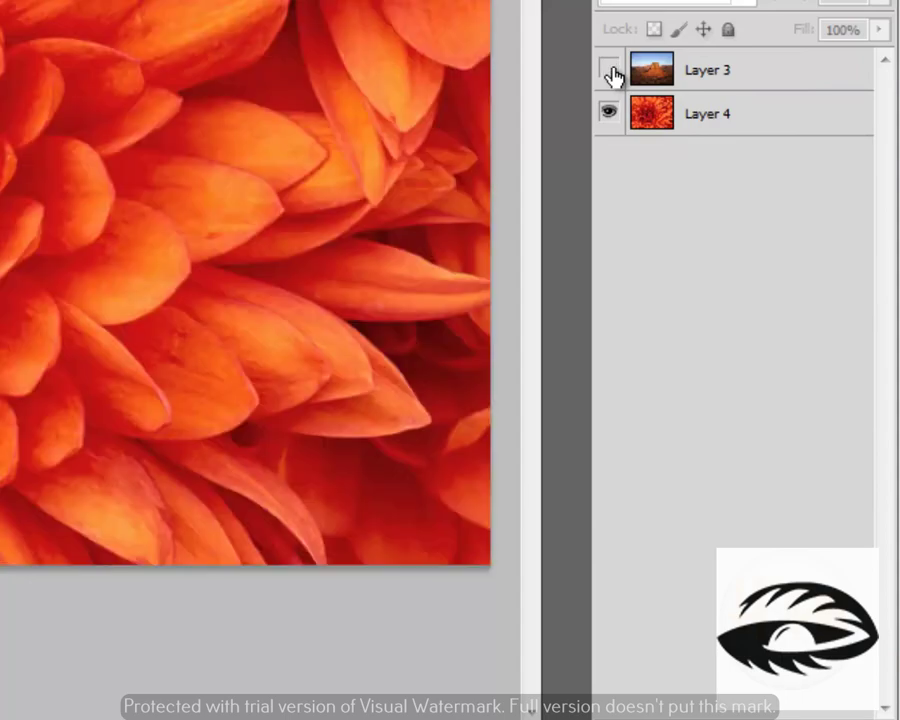
click(608, 71)
click(608, 71)
click(608, 71)
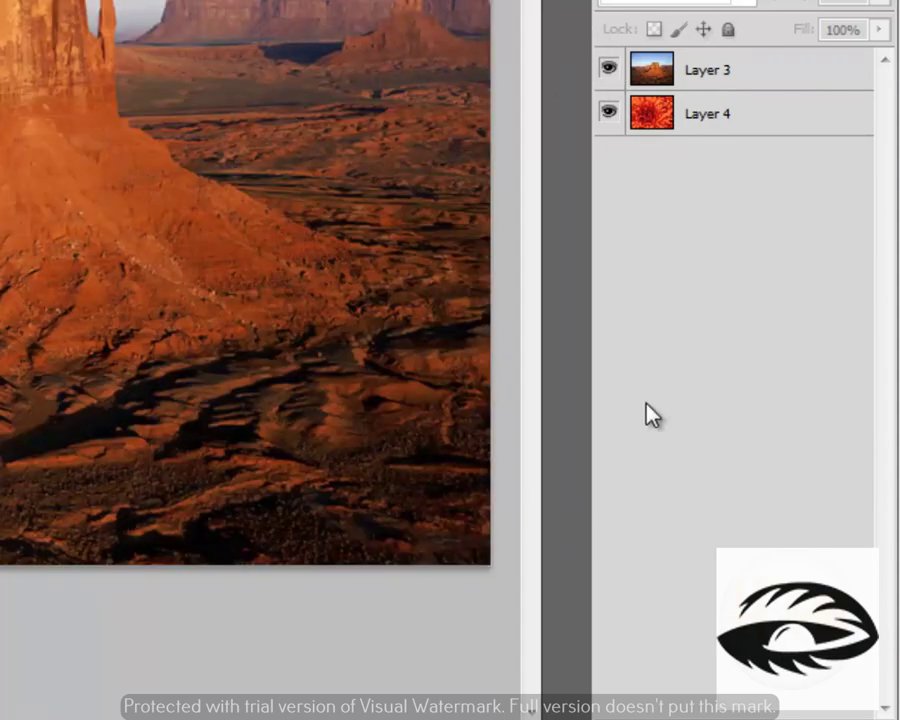